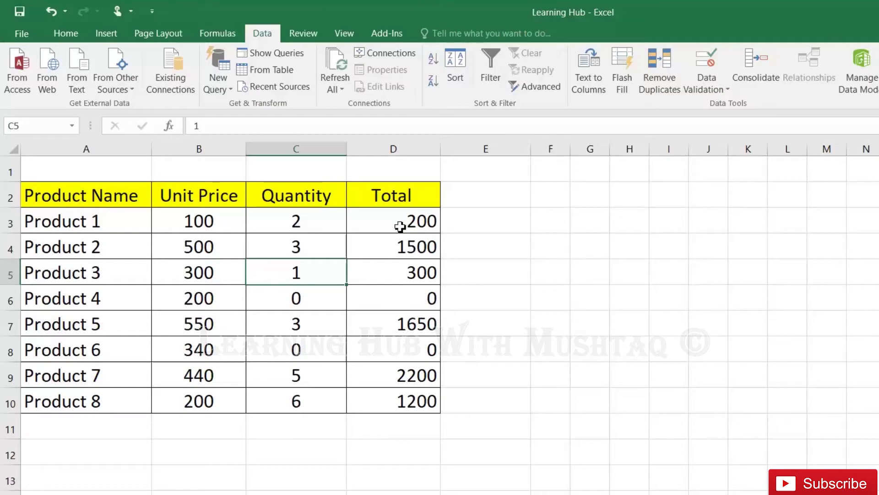
# Select the eight Total values in D3:D10, redoing the selection after a first try.
pyautogui.moveTo(401, 222); pyautogui.dragTo(402, 368)
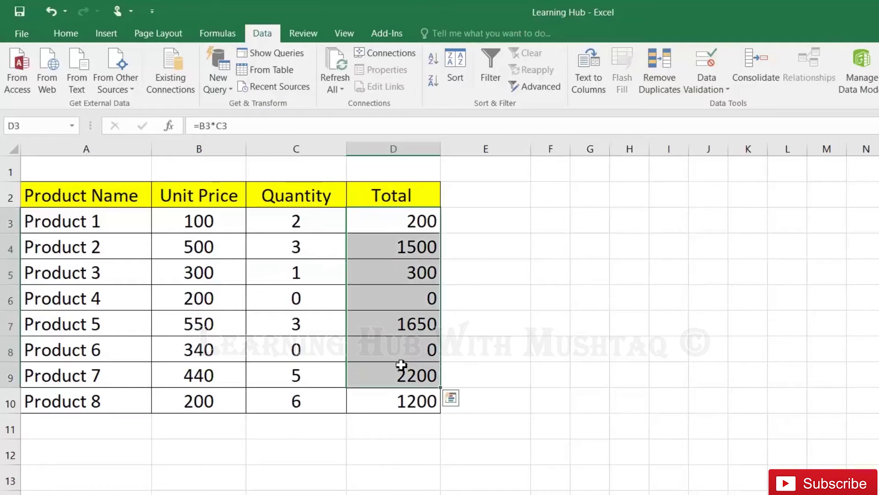
pyautogui.click(407, 296)
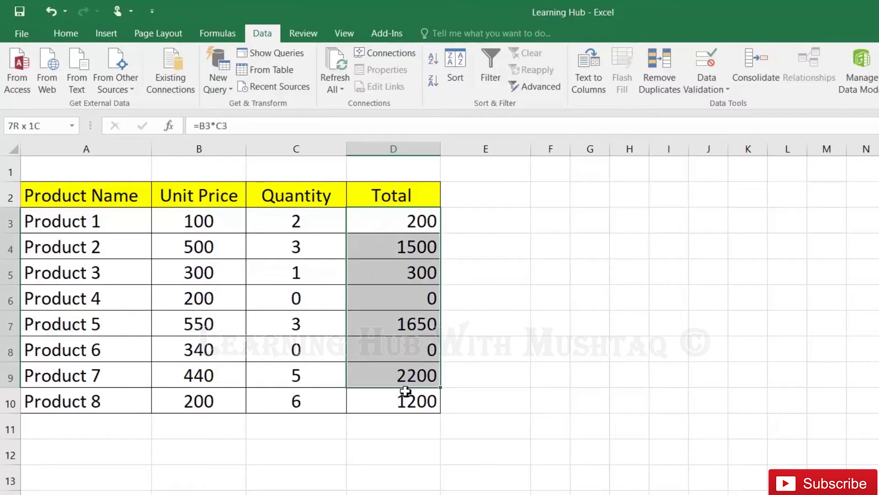
pyautogui.moveTo(411, 219); pyautogui.dragTo(403, 395)
# Apply the custom number format [=0]"NOT FOR SALE";General to the selected Total values.
pyautogui.rightClick(410, 354)
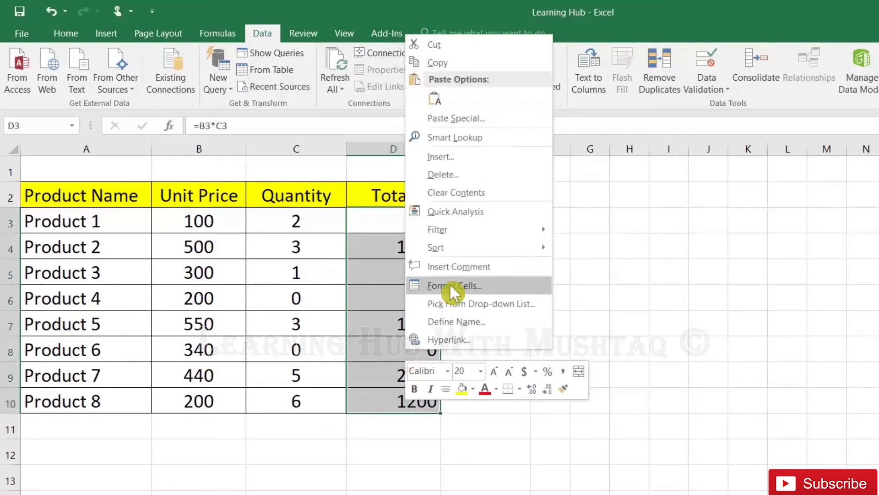
pyautogui.click(453, 285)
pyautogui.click(292, 277)
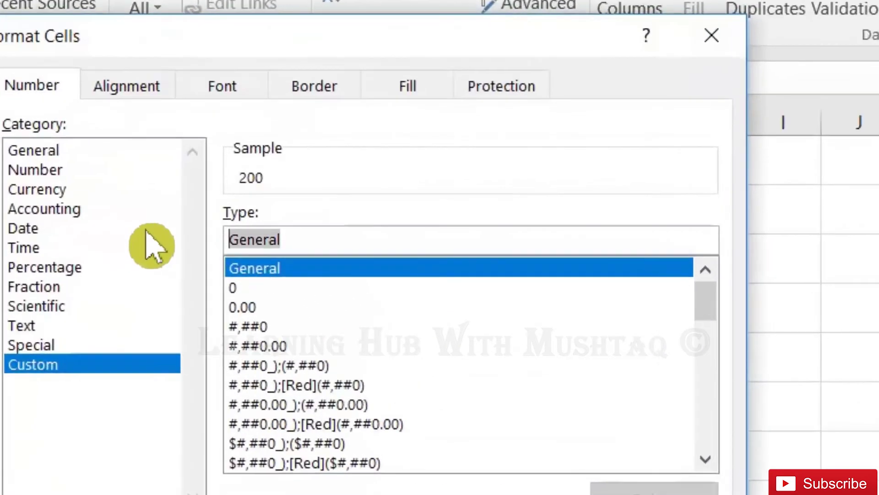
pyautogui.write('[')
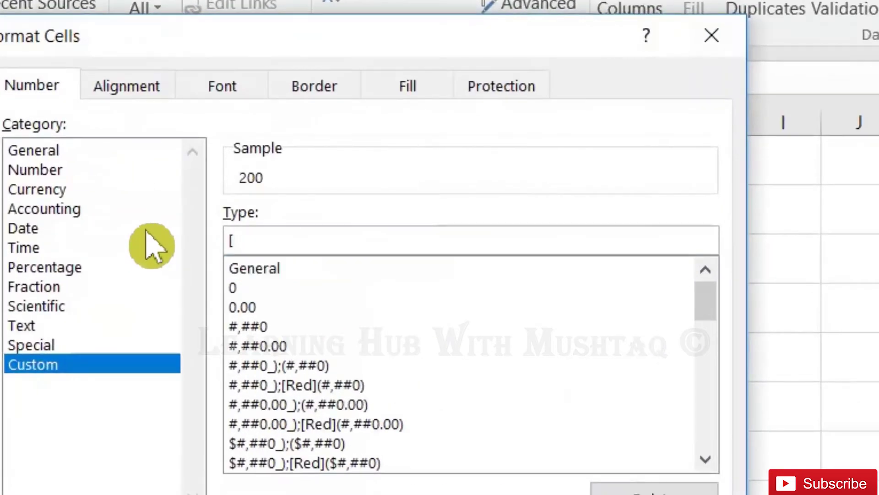
pyautogui.write('=')
pyautogui.write('0]')
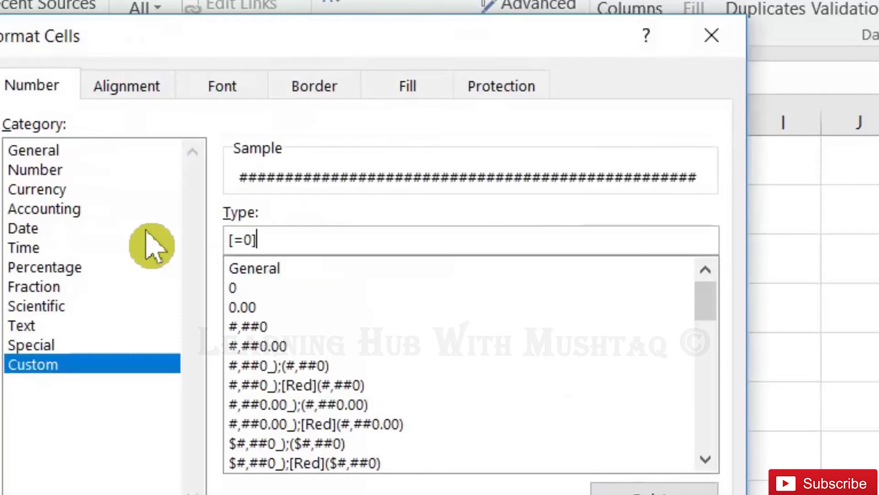
pyautogui.write('"')
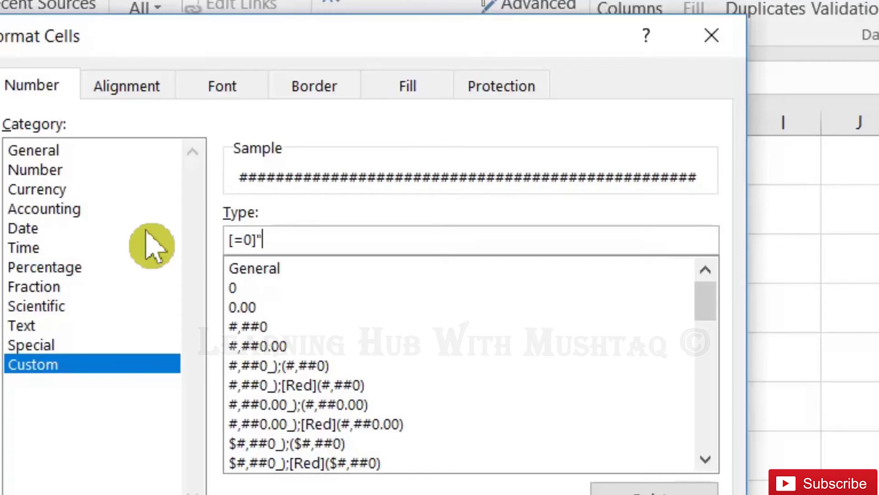
pyautogui.write('NO')
pyautogui.write('T ')
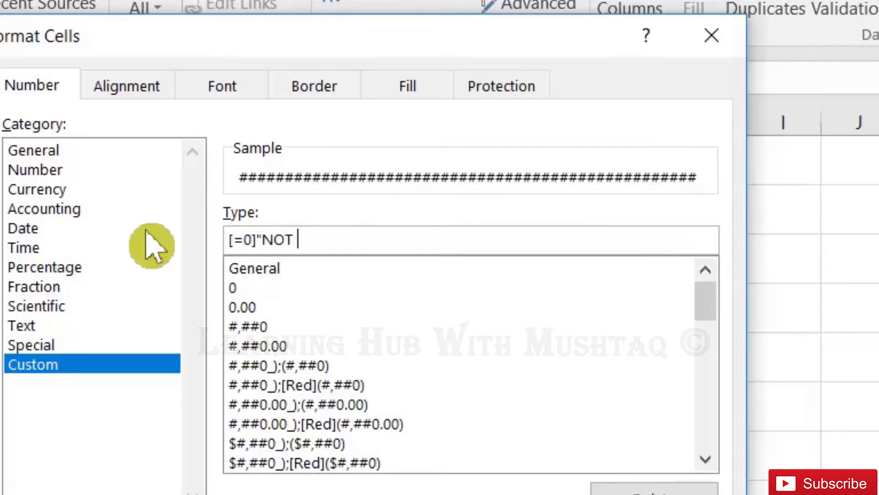
pyautogui.write('FOR')
pyautogui.write(' SALE')
pyautogui.write('"')
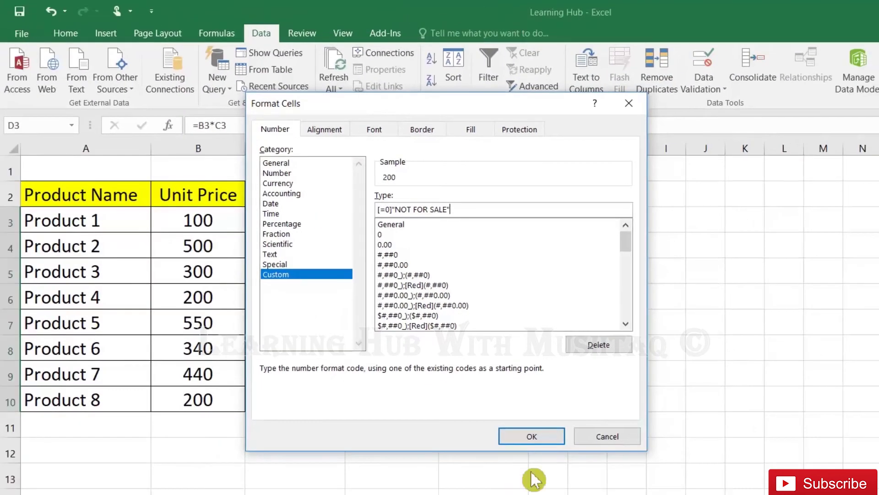
pyautogui.click(530, 436)
# Autofit column D, then drag its border wider so NOT FOR SALE fits.
pyautogui.click(424, 289)
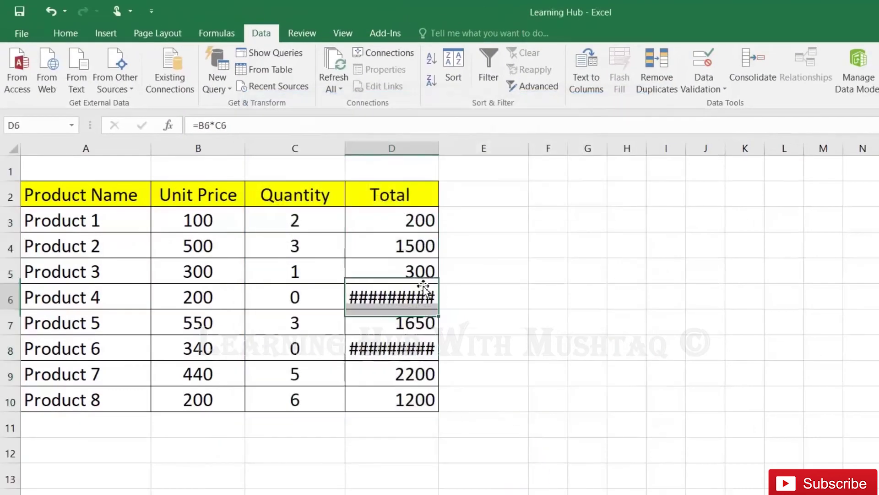
pyautogui.doubleClick(440, 148)
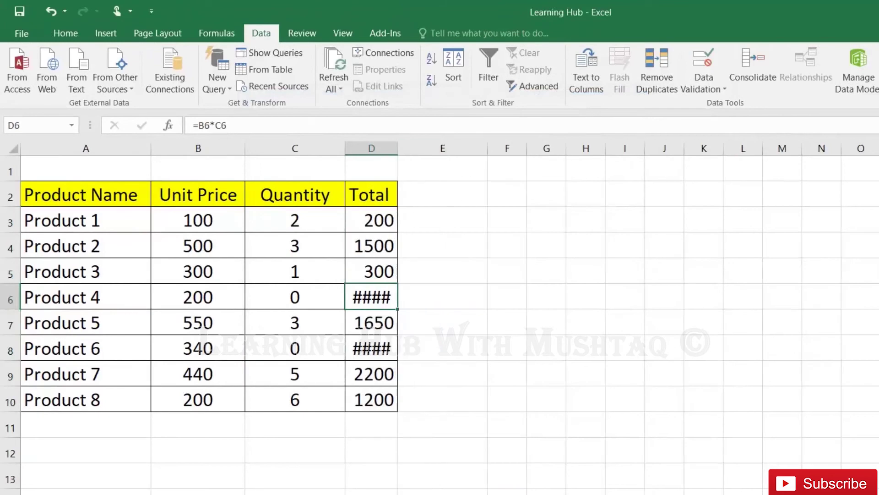
pyautogui.moveTo(397, 149); pyautogui.dragTo(487, 148)
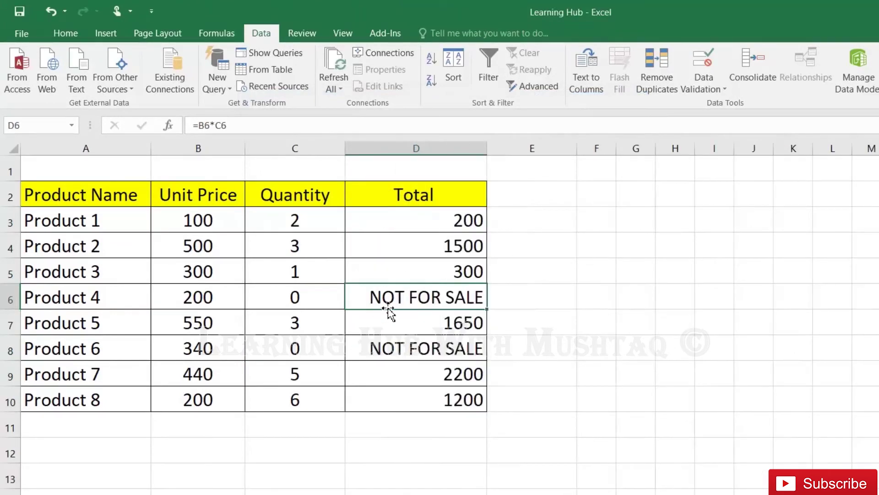
# Check cells D8, C8, D7 and D6, then reselect the Total values D3:D10.
pyautogui.click(375, 352)
pyautogui.click(340, 352)
pyautogui.click(396, 318)
pyautogui.click(400, 298)
pyautogui.moveTo(444, 218); pyautogui.dragTo(428, 390)
# Reopen Format Cells for the totals and erase the old condition value 0.
pyautogui.rightClick(429, 391)
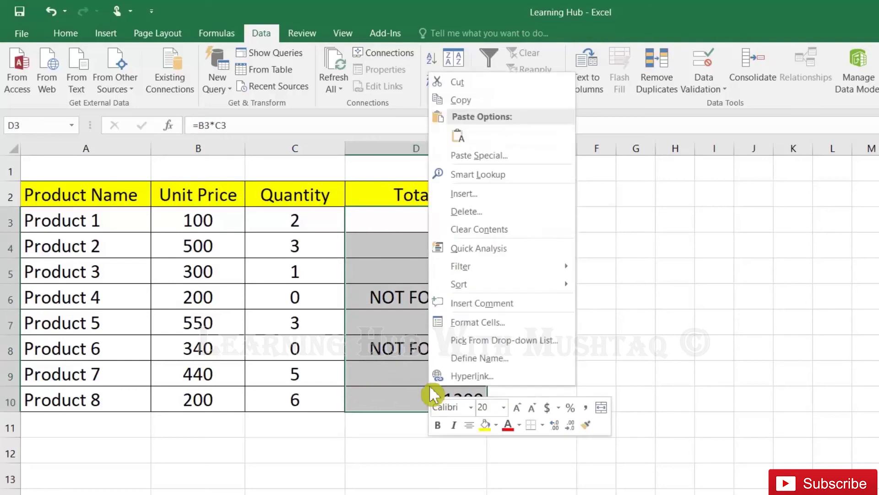
pyautogui.click(462, 320)
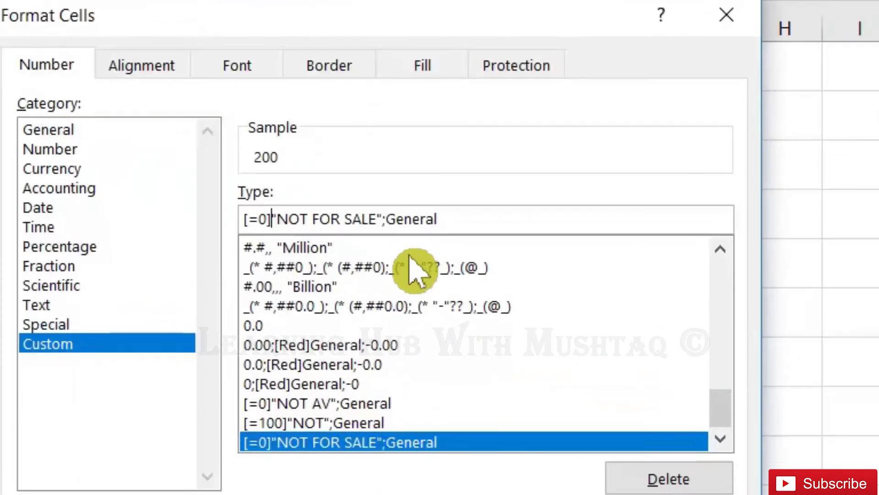
pyautogui.press('Left')
pyautogui.press('BackSpace')
pyautogui.write('200')
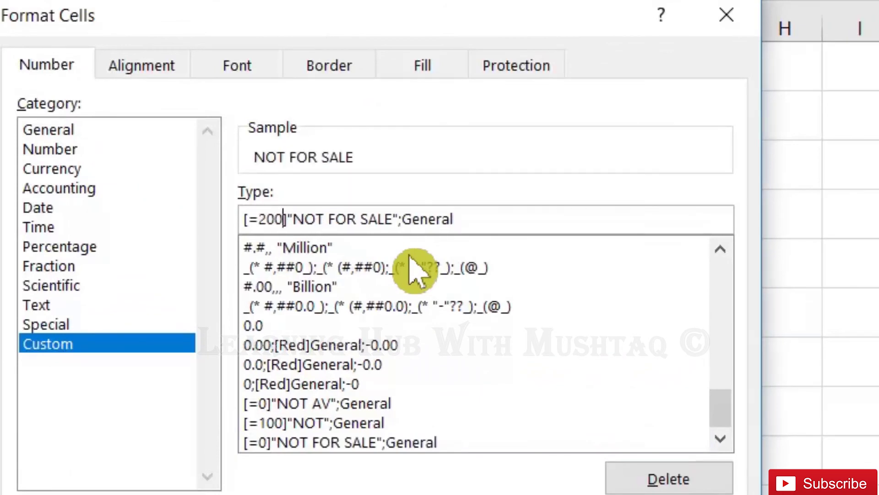
# Rework the format code to [<200]"LOW SALE";General, removing NOT FOR SALE and the equals sign.
pyautogui.press('Left')
pyautogui.press('Delete')
pyautogui.press('Delete')
pyautogui.press('Delete')
pyautogui.press('Delete')
pyautogui.press('Delete')
pyautogui.press('Delete')
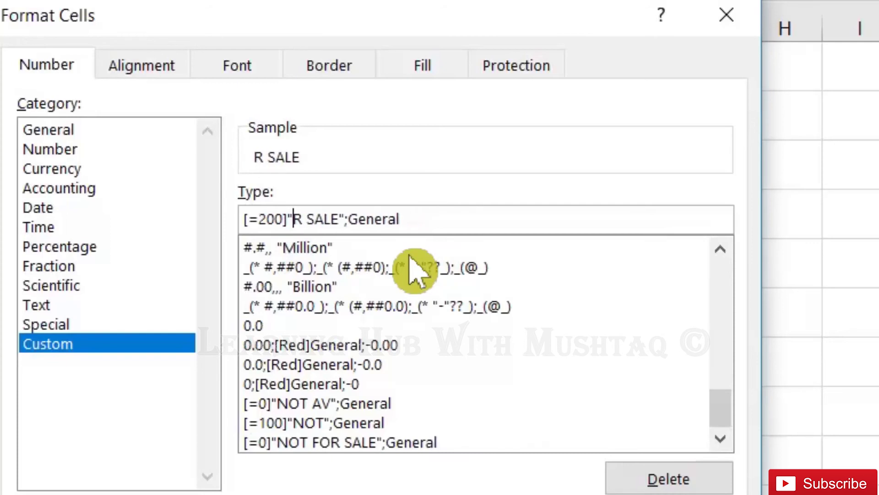
pyautogui.press('Delete')
pyautogui.press('Delete')
pyautogui.press('Delete')
pyautogui.press('Delete')
pyautogui.press('Delete')
pyautogui.press('Delete')
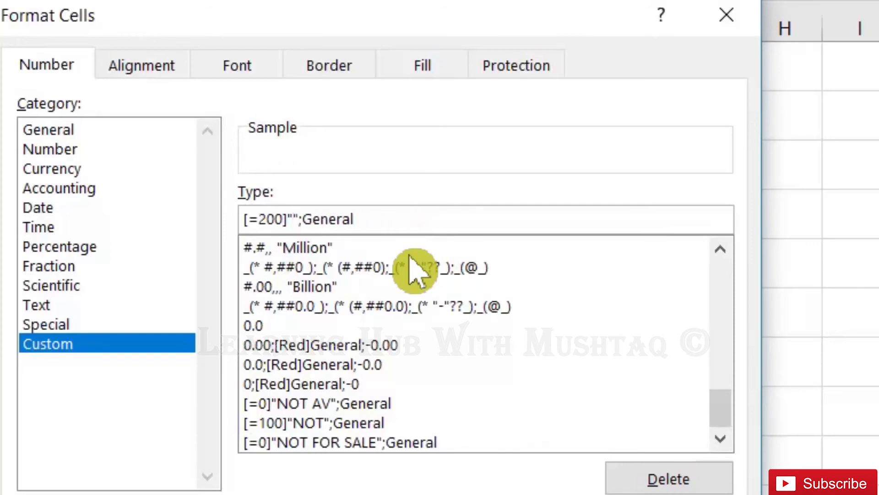
pyautogui.write('LO')
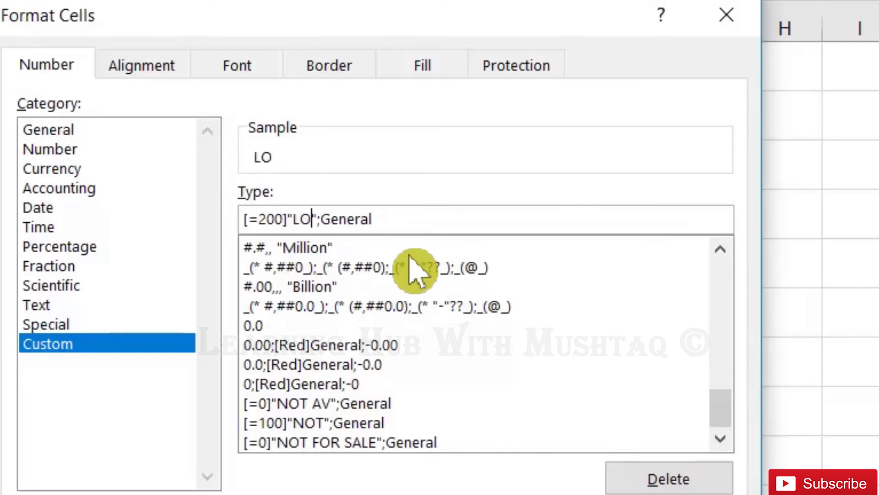
pyautogui.write('W SALE')
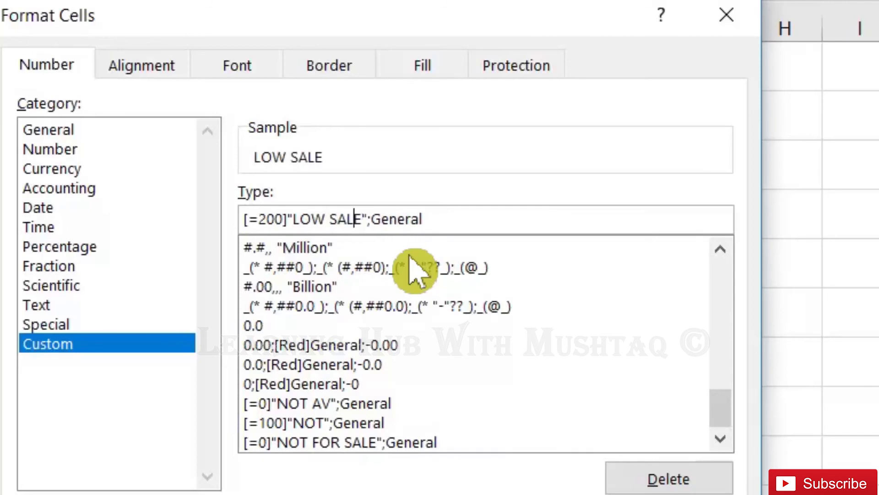
pyautogui.press('Right')
pyautogui.press('BackSpace')
pyautogui.write('<')
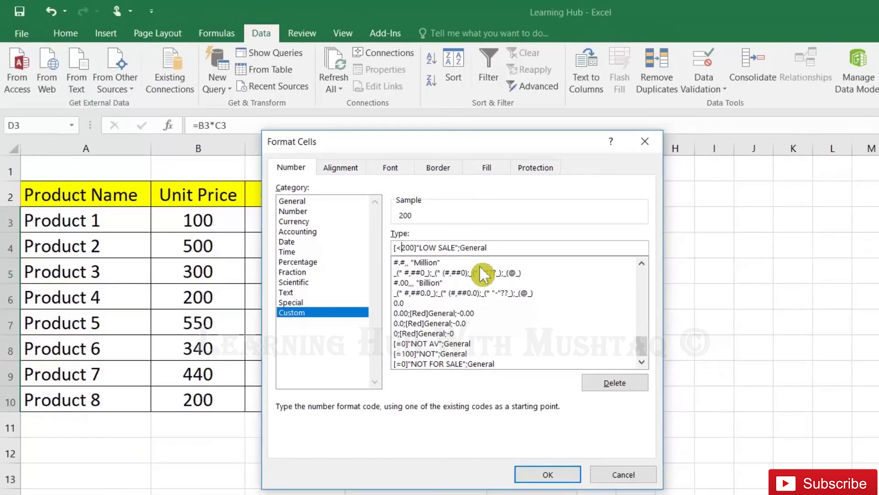
# Apply the LOW SALE format and change Product 1's quantity in C3 to 1.5.
pyautogui.click(542, 474)
pyautogui.click(427, 296)
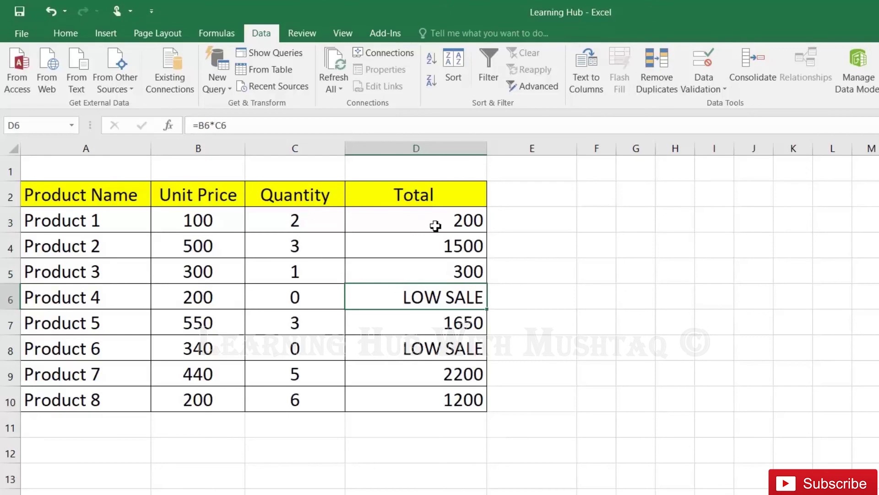
pyautogui.click(438, 227)
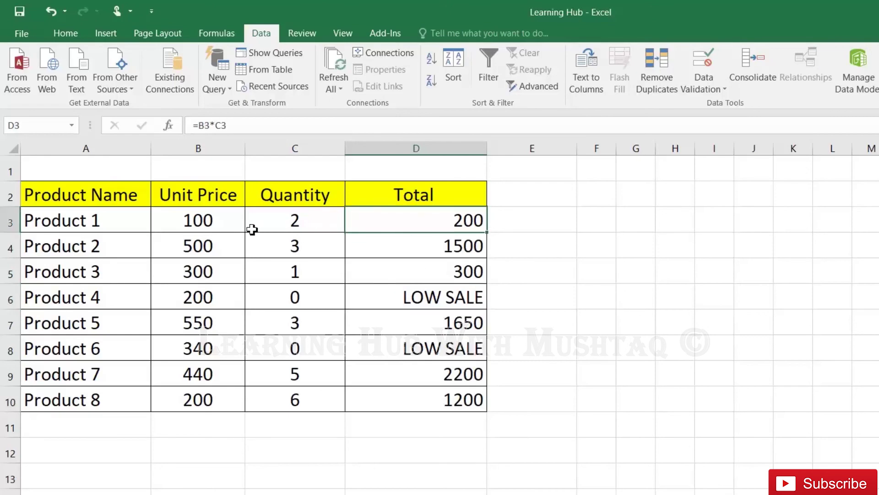
pyautogui.click(330, 229)
pyautogui.write('1')
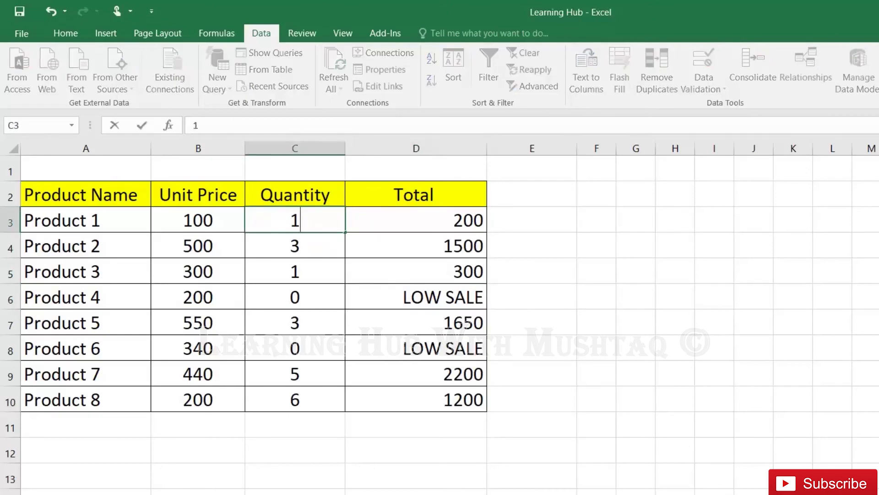
pyautogui.write('.5')
pyautogui.press('Return')
pyautogui.click(329, 229)
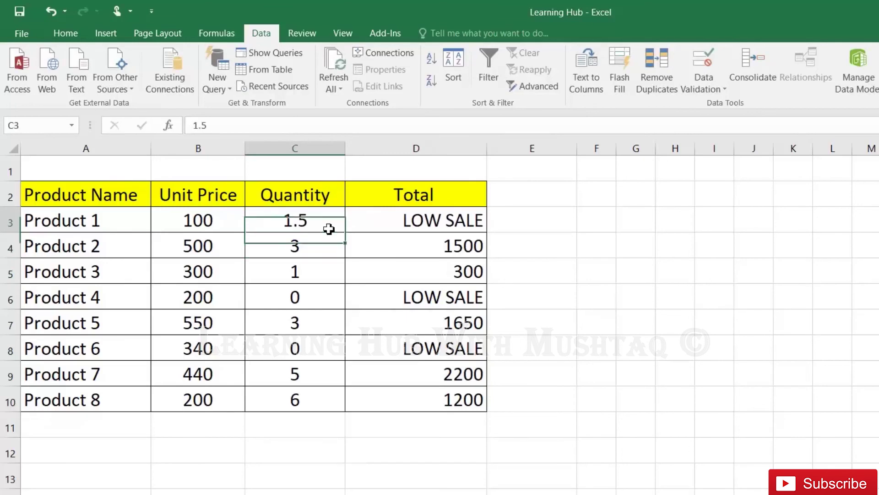